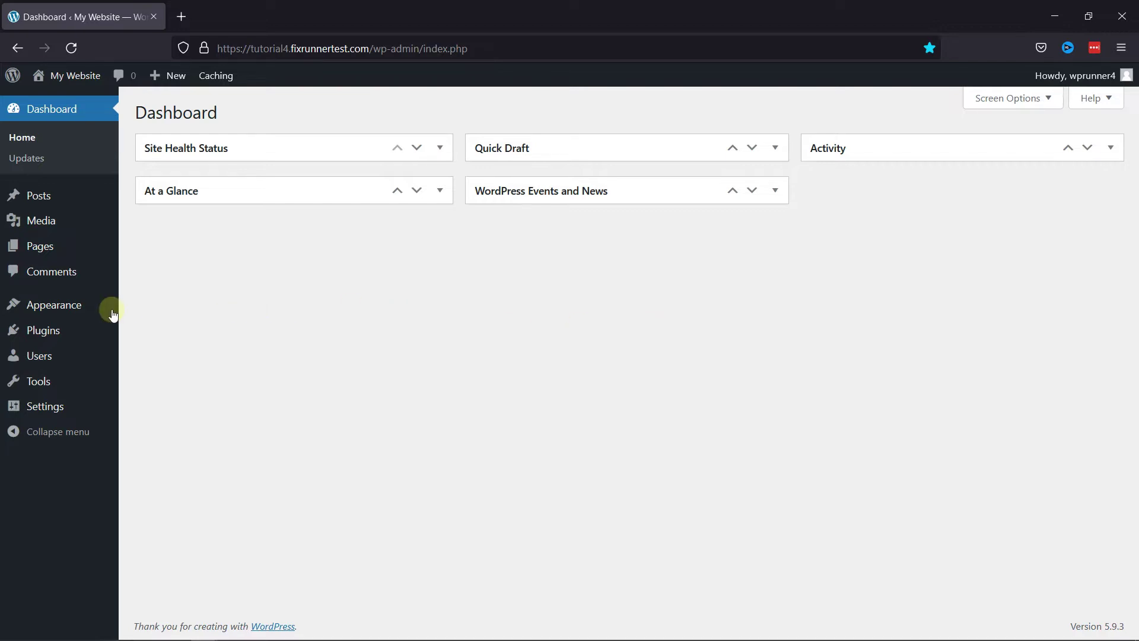
Search the plugin directory for 'wp forms', then install and activate the WPForms plugin.
{"action": "mouse_move", "coordinate": [95, 327]}
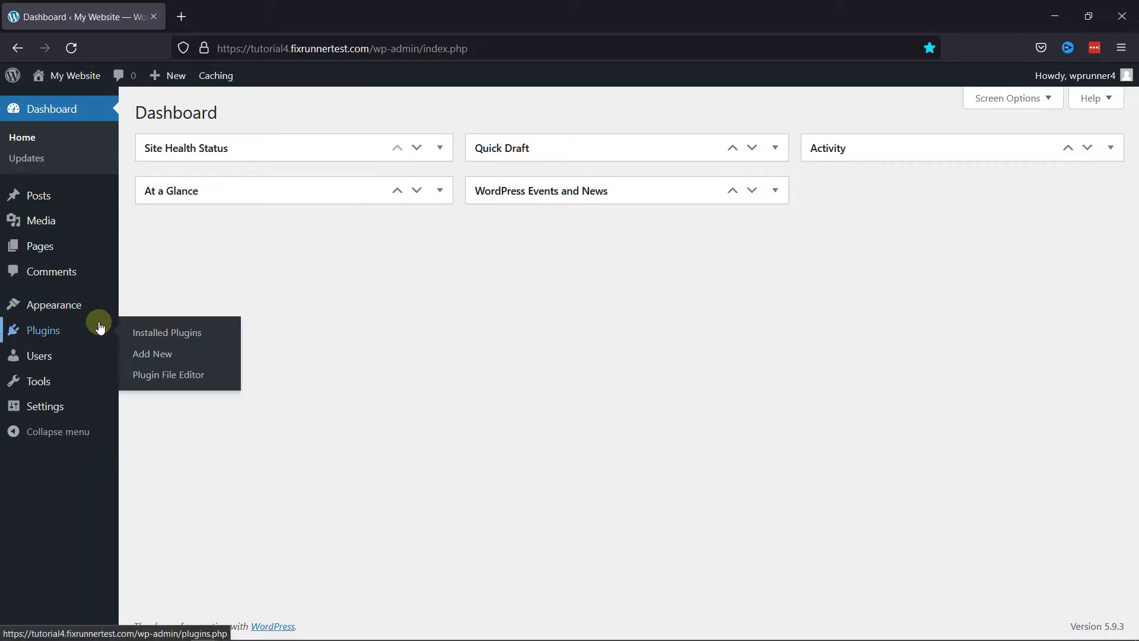
{"action": "left_click", "coordinate": [157, 353]}
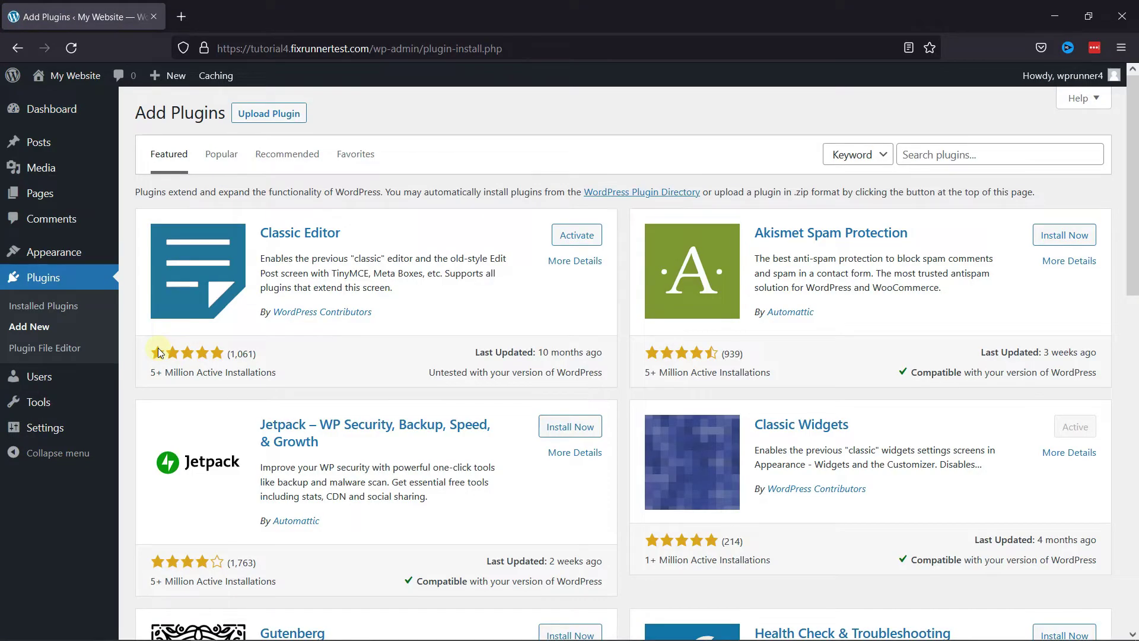
{"action": "left_click", "coordinate": [925, 159]}
{"action": "type", "text": "w"}
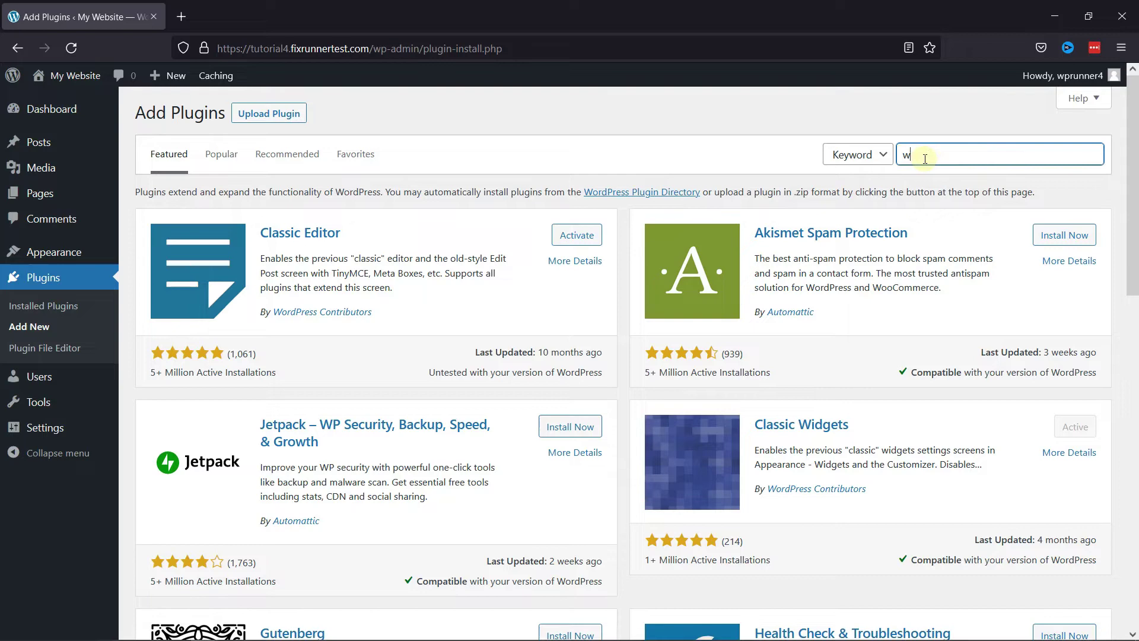
{"action": "type", "text": "p forms"}
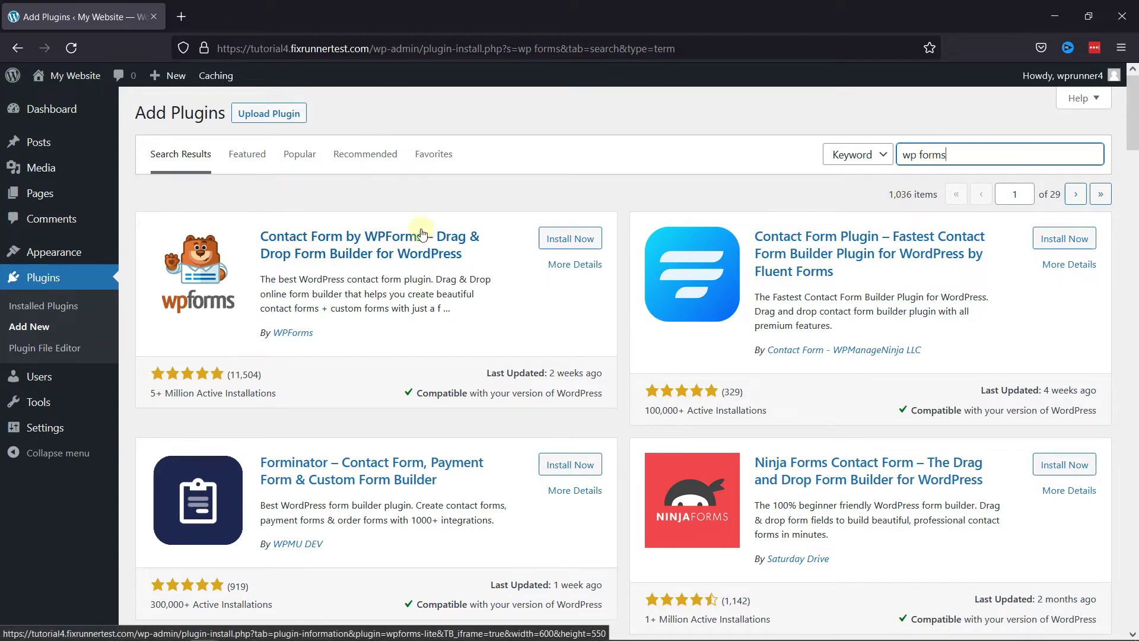
{"action": "left_click", "coordinate": [571, 238]}
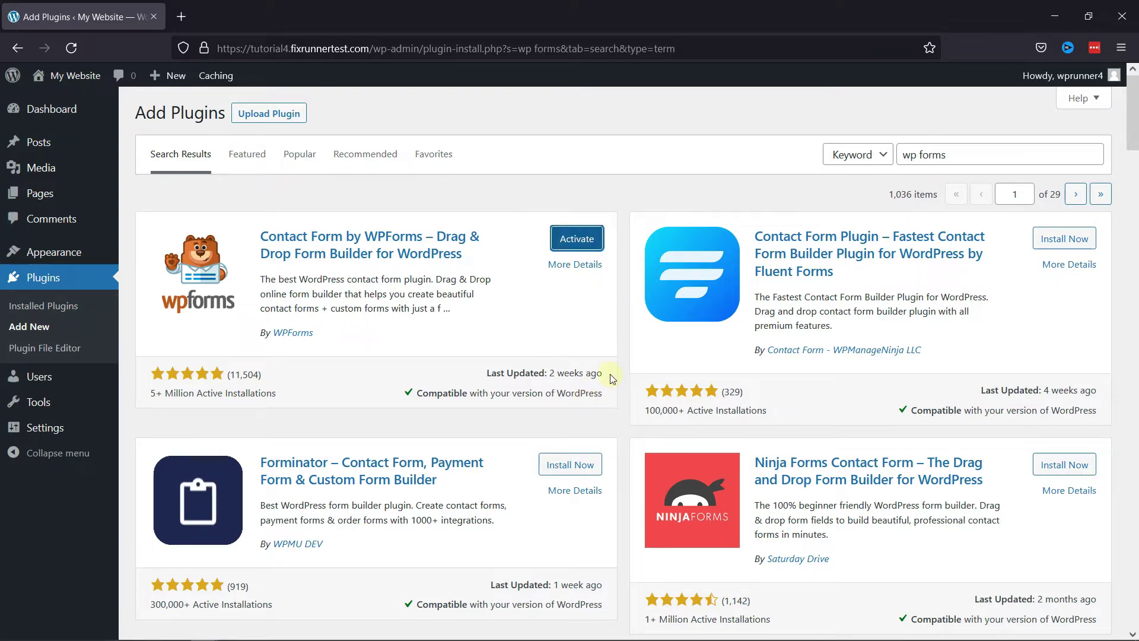
{"action": "left_click", "coordinate": [577, 238]}
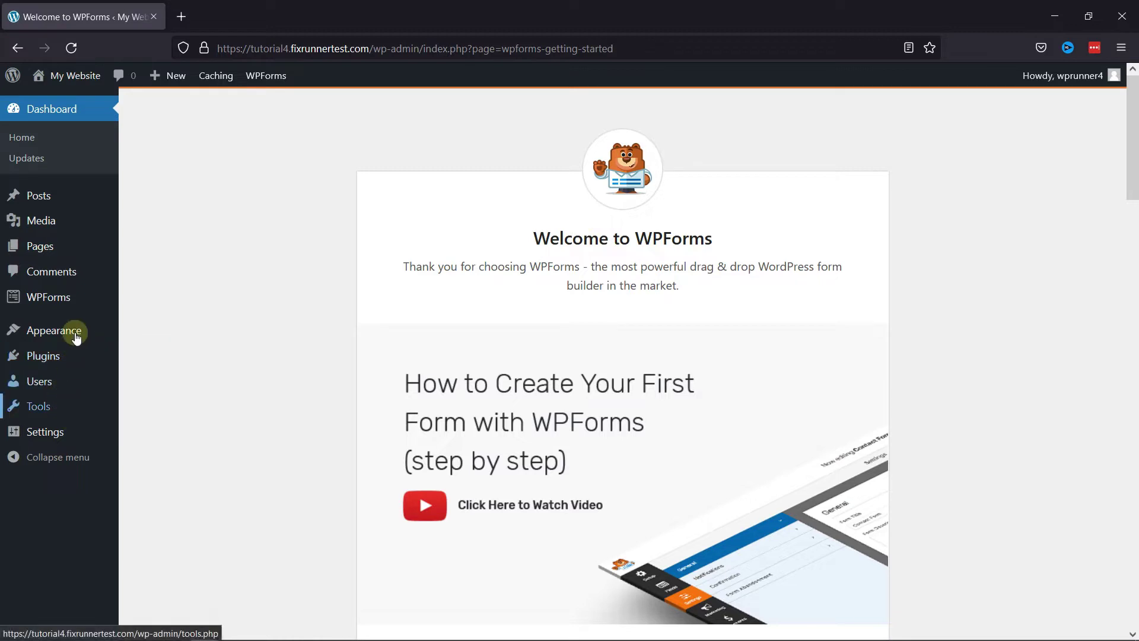
Start a new WPForms form named 'info' from the Blank Form template.
{"action": "mouse_move", "coordinate": [62, 298]}
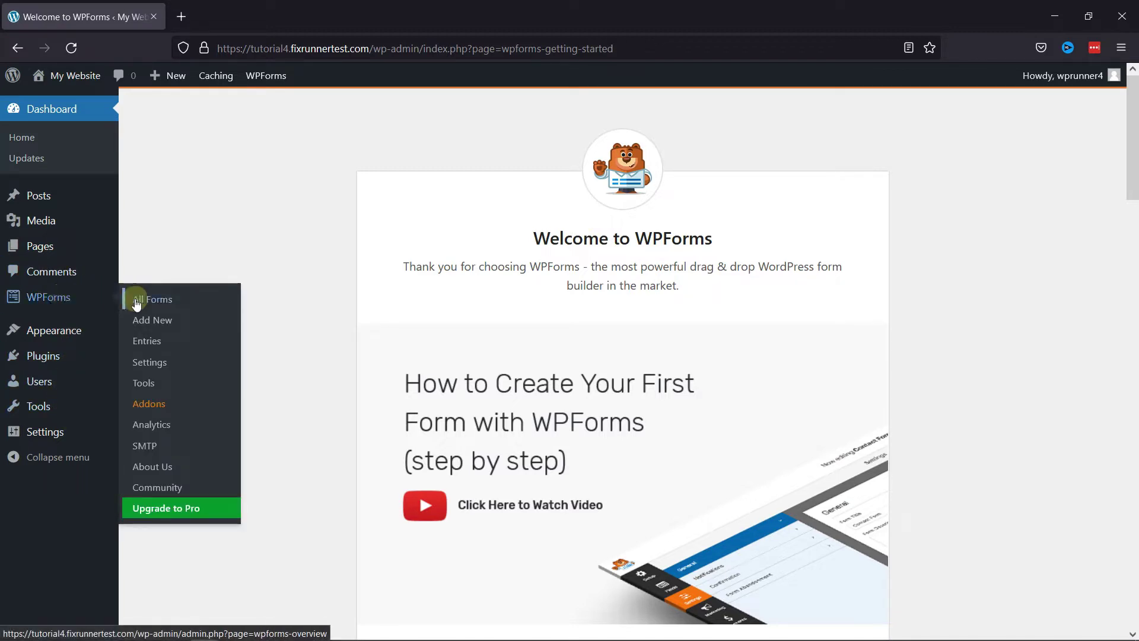
{"action": "left_click", "coordinate": [148, 321]}
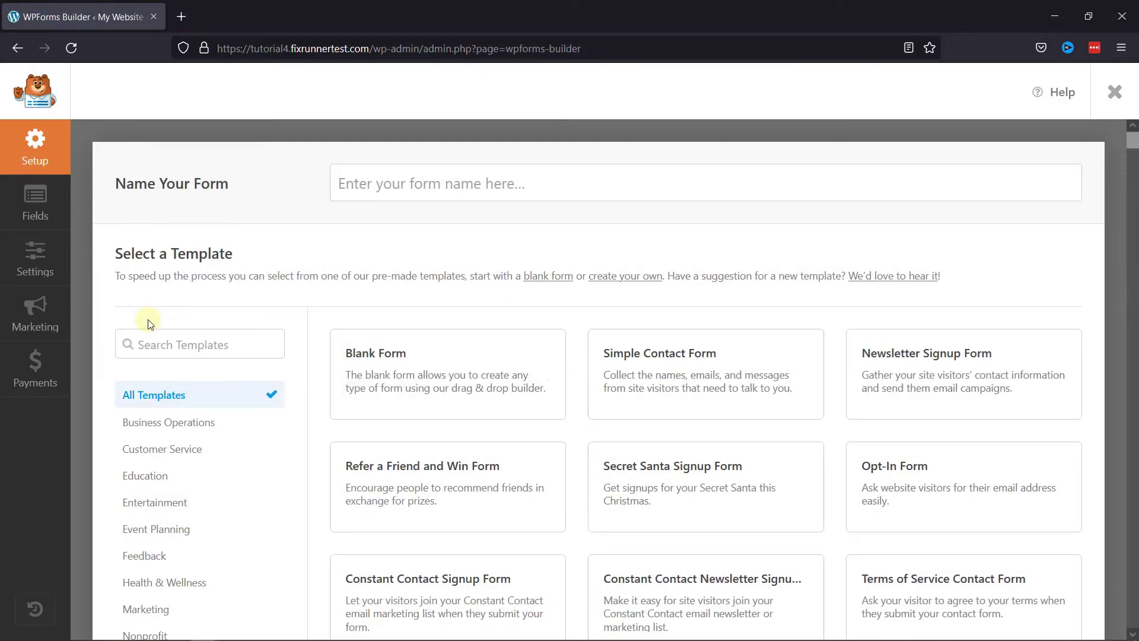
{"action": "left_click", "coordinate": [442, 183]}
{"action": "type", "text": "info"}
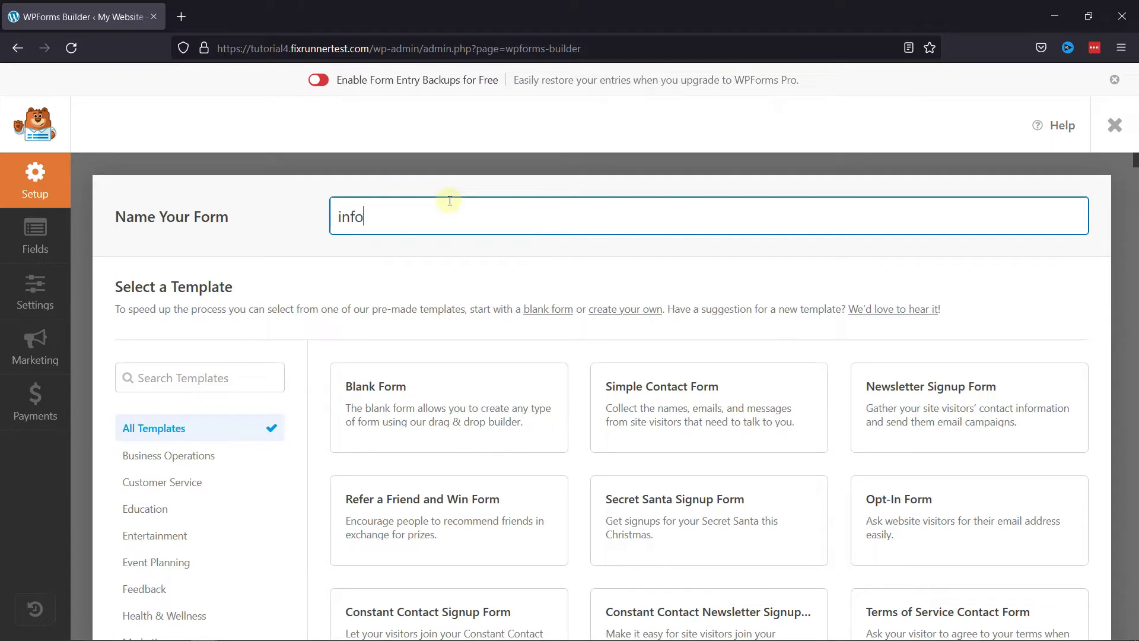
{"action": "mouse_move", "coordinate": [458, 409]}
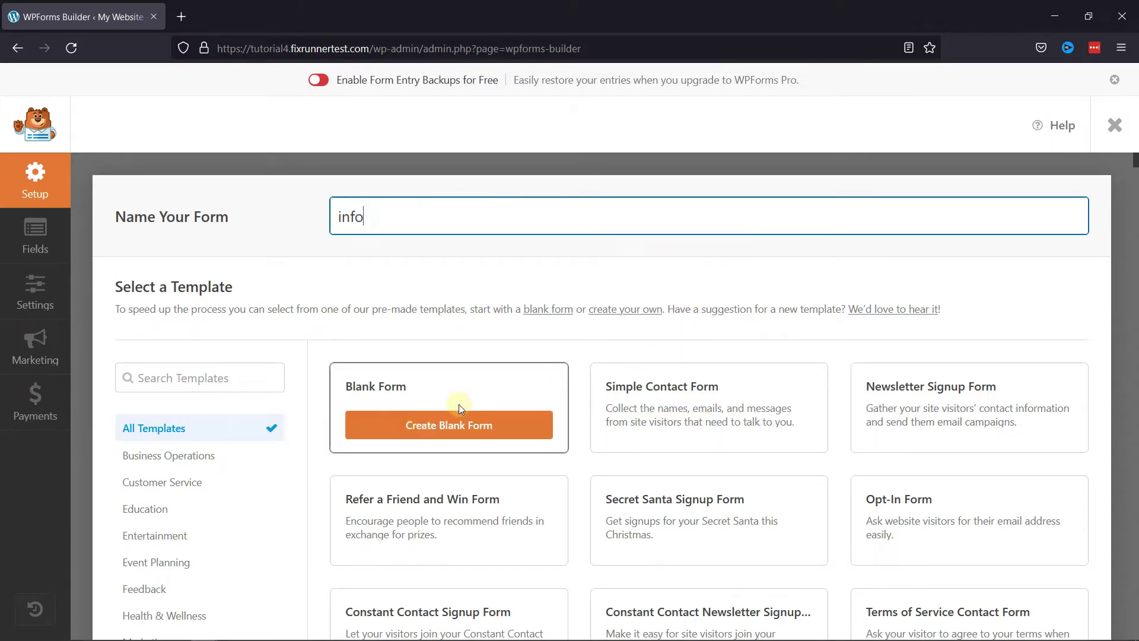
{"action": "left_click", "coordinate": [418, 426]}
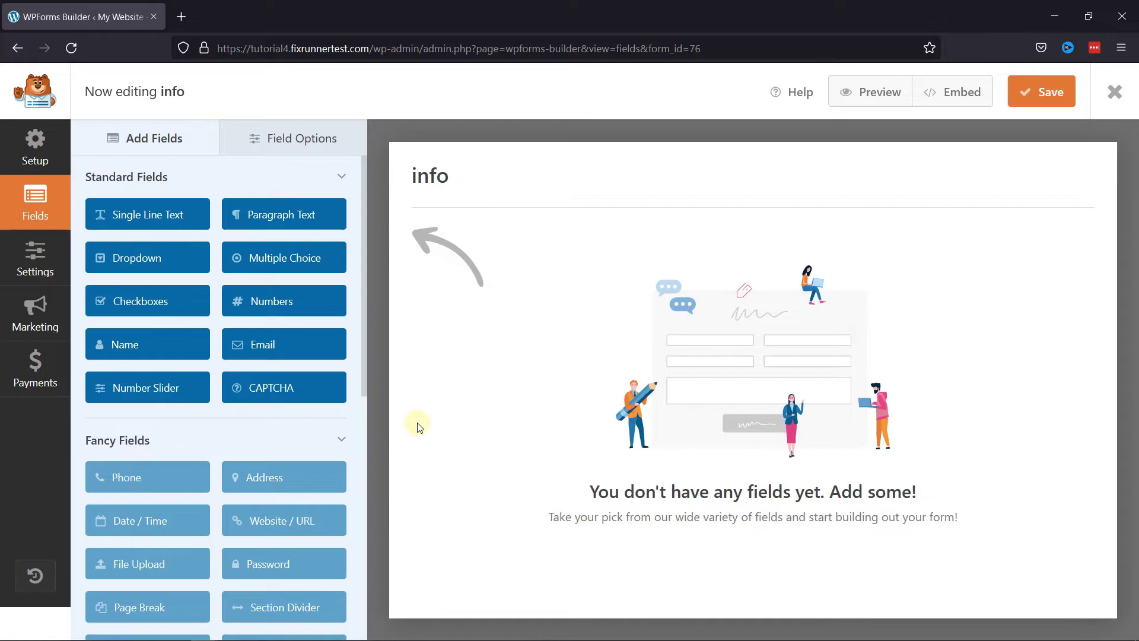
Add a Single Line Text field to the form and label it 'Zip'.
{"action": "left_click", "coordinate": [1121, 89]}
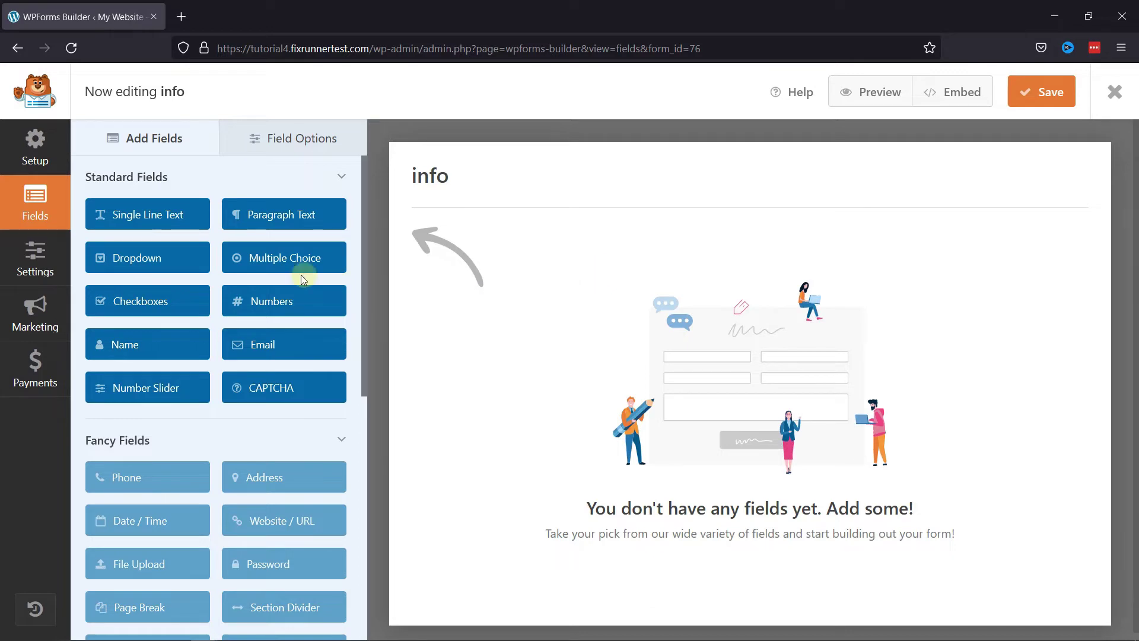
{"action": "left_click_drag", "start_coordinate": [184, 222], "coordinate": [503, 251]}
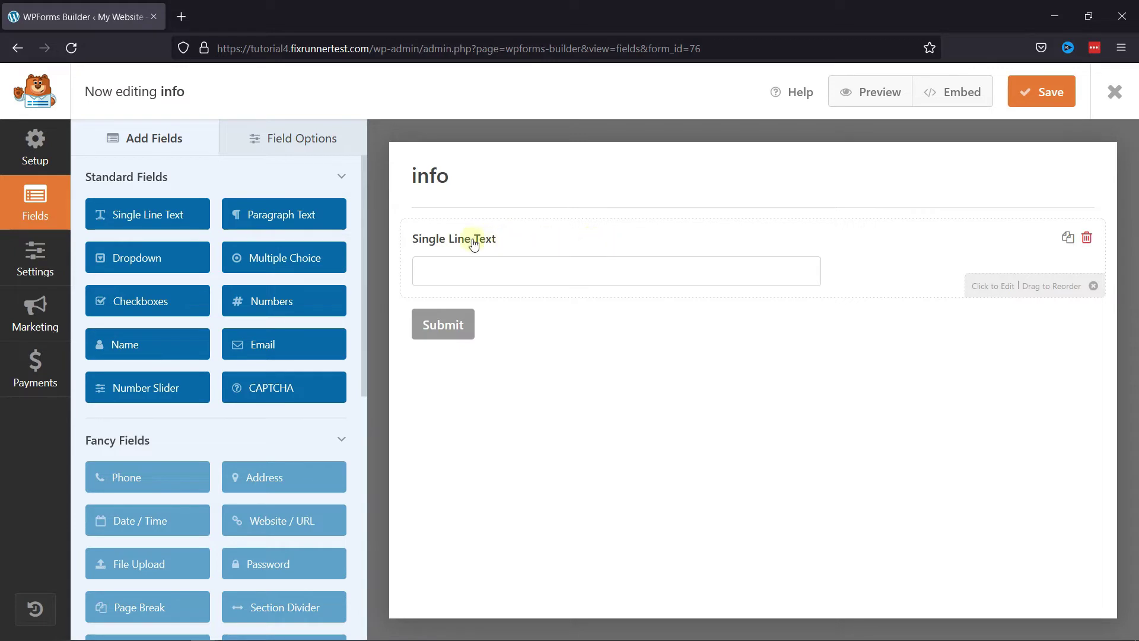
{"action": "left_click", "coordinate": [473, 261]}
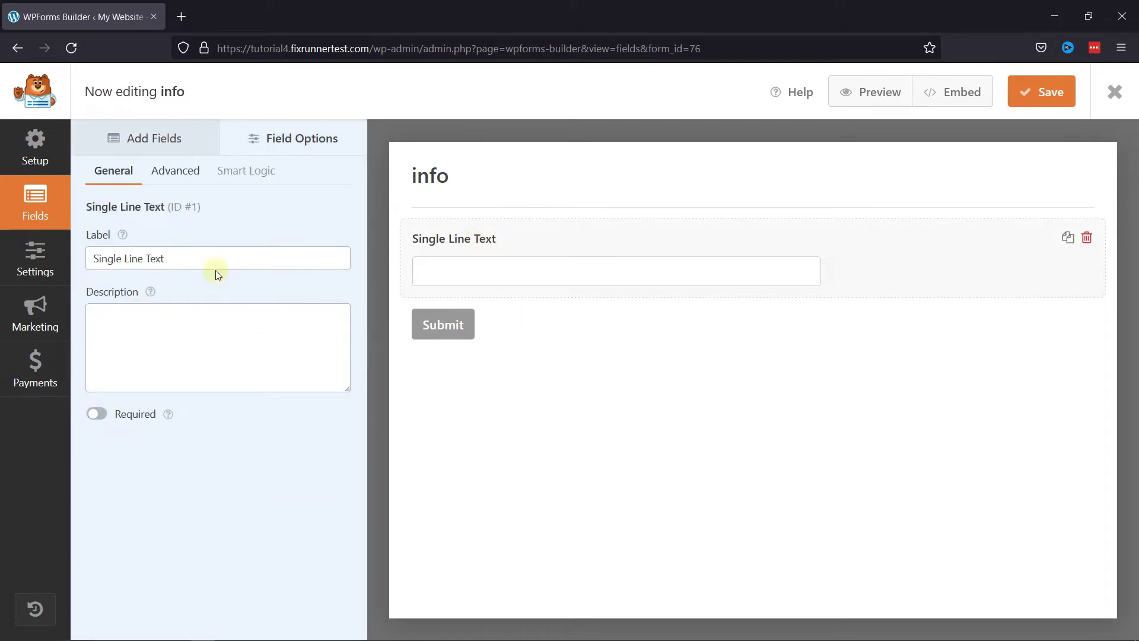
{"action": "left_click_drag", "start_coordinate": [223, 258], "coordinate": [93, 262]}
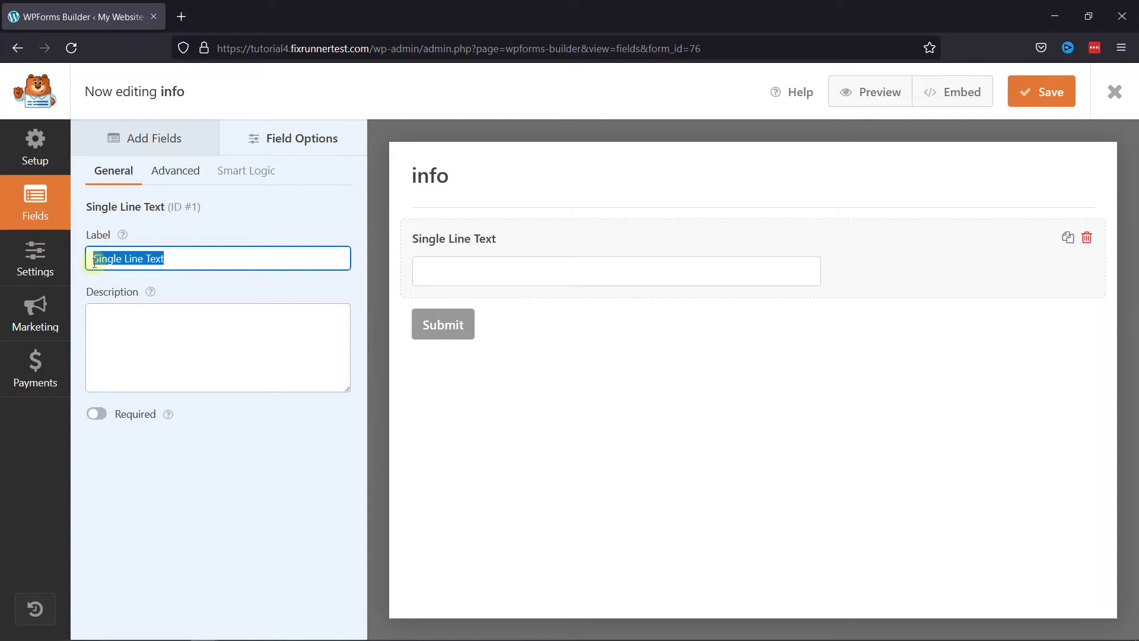
{"action": "type", "text": "Zip"}
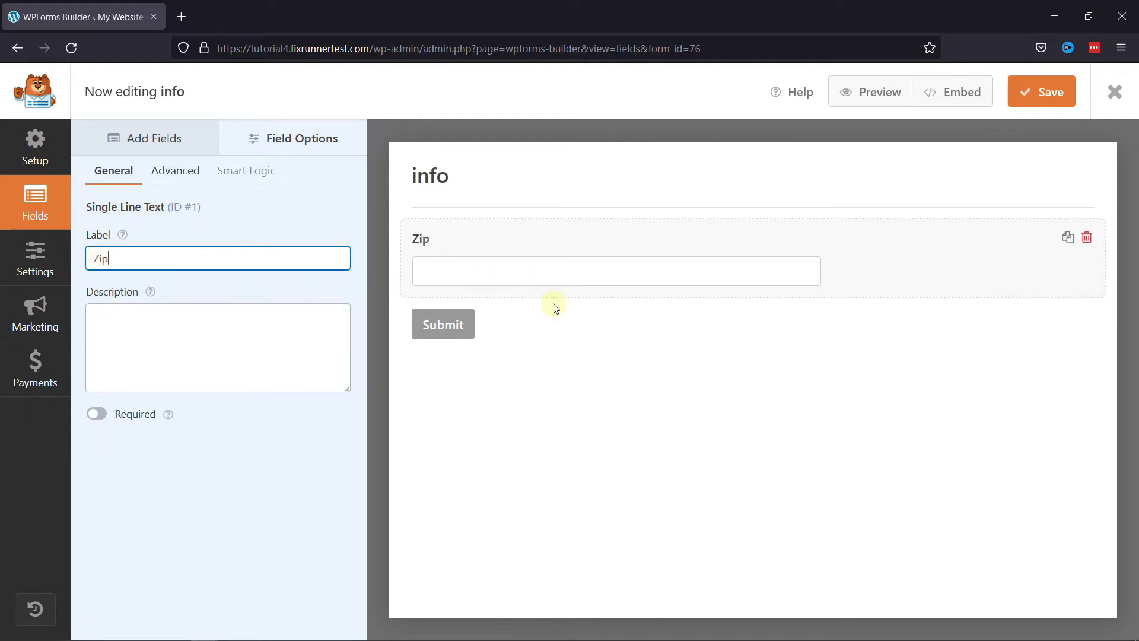
Set the Zip field's input mask to 9999 under Advanced settings.
{"action": "left_click", "coordinate": [178, 176]}
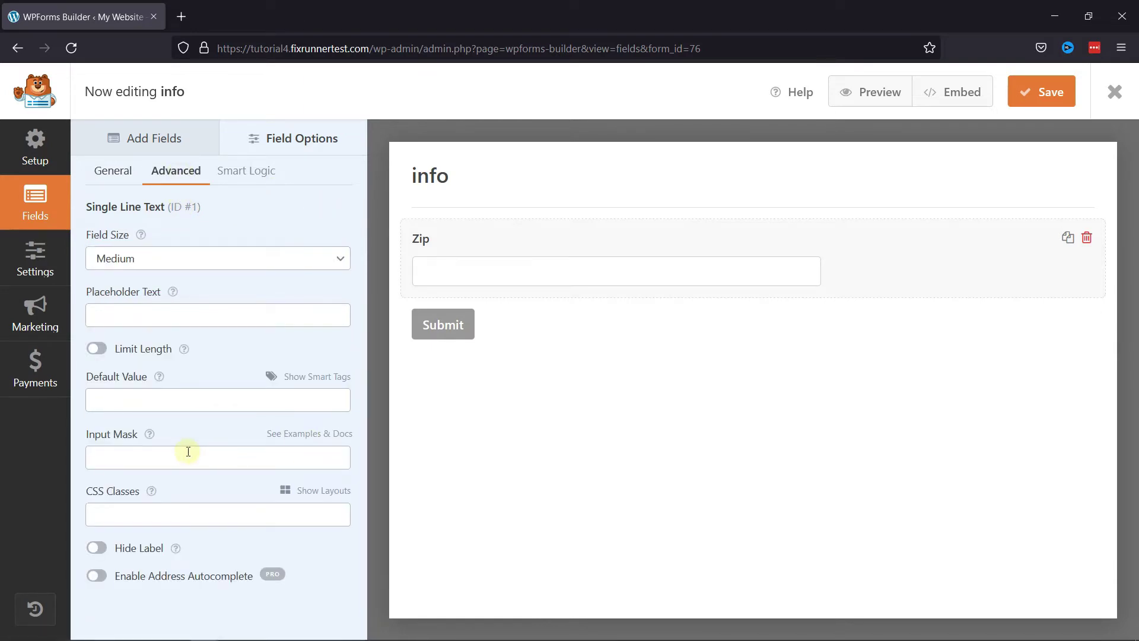
{"action": "left_click", "coordinate": [221, 464]}
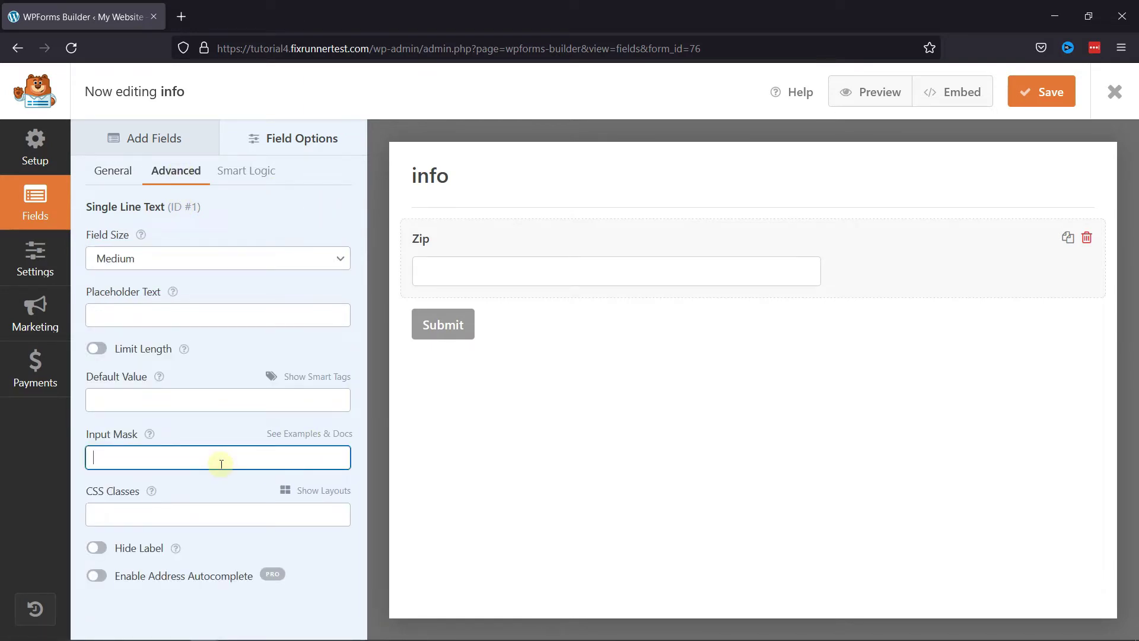
{"action": "type", "text": "9999"}
{"action": "left_click", "coordinate": [625, 399]}
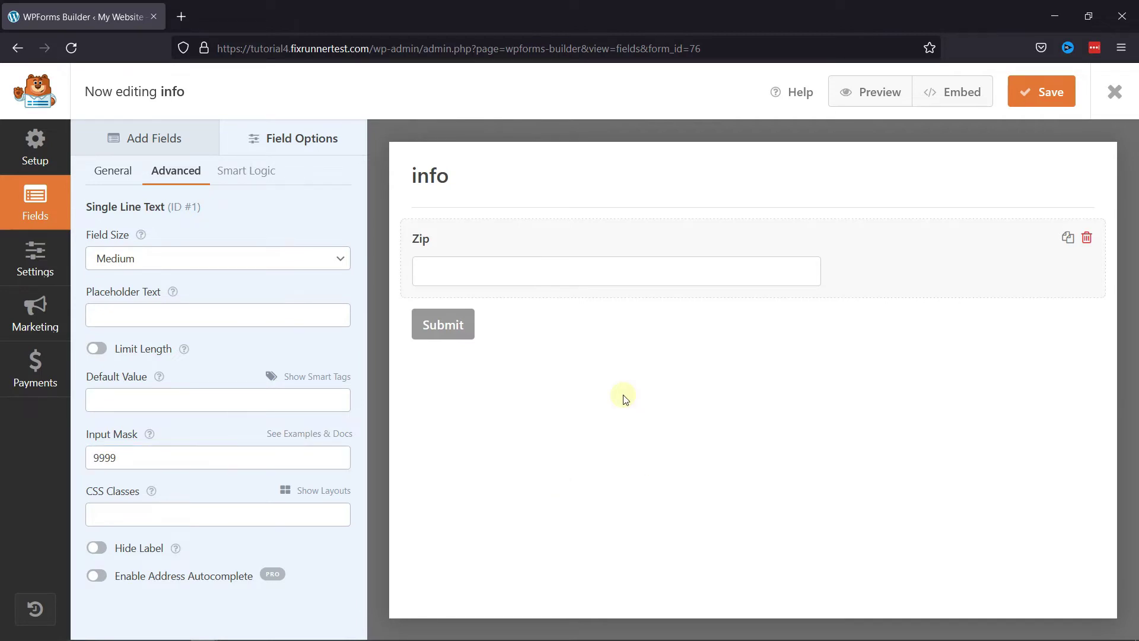
Add another Single Line Text field below Zip and label it 'Phone Number'.
{"action": "left_click", "coordinate": [174, 141]}
{"action": "left_click_drag", "start_coordinate": [170, 220], "coordinate": [469, 314]}
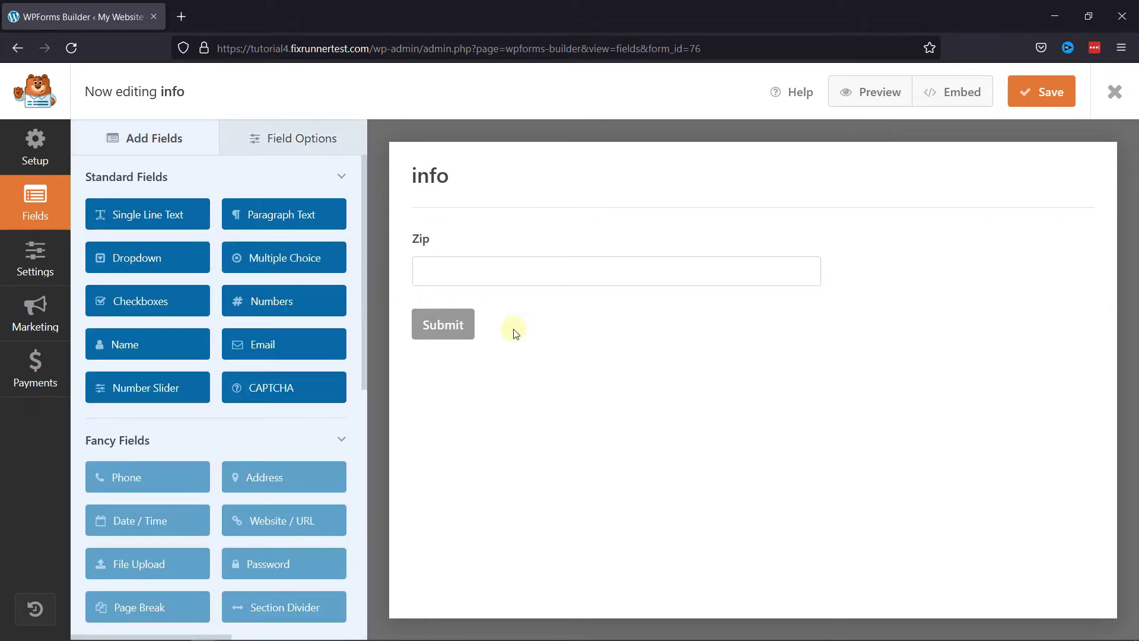
{"action": "left_click", "coordinate": [169, 215]}
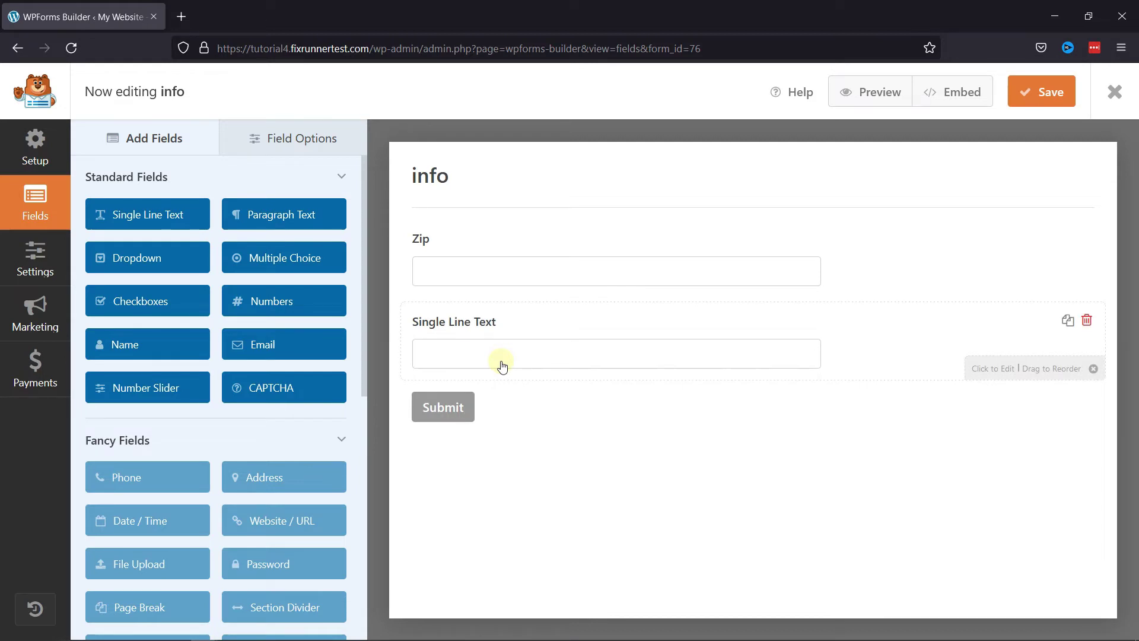
{"action": "left_click", "coordinate": [462, 335]}
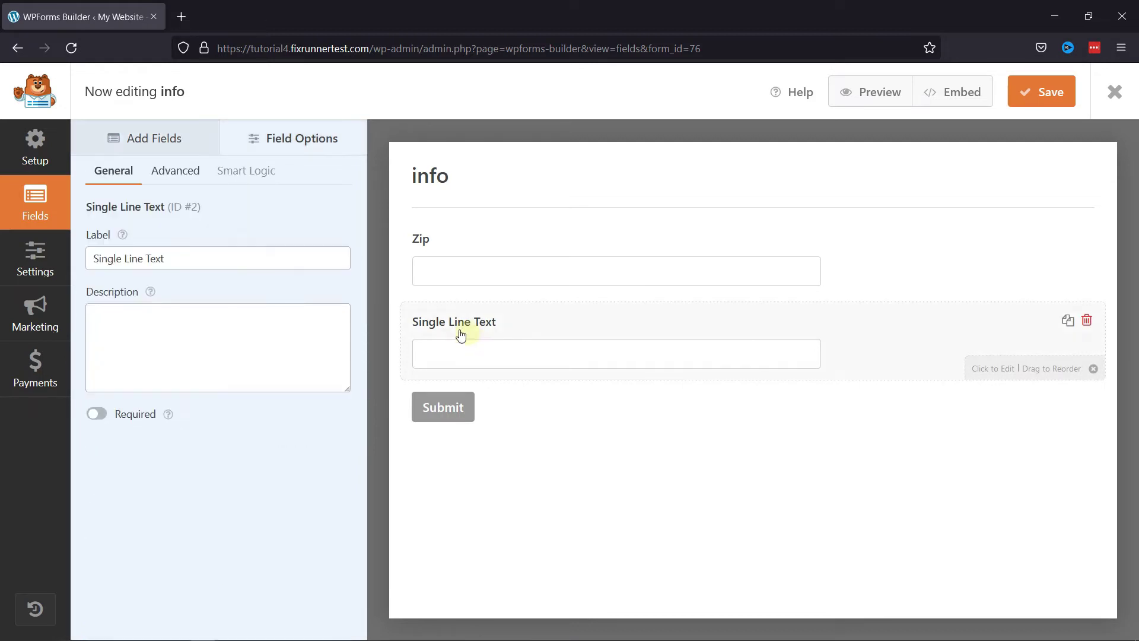
{"action": "left_click_drag", "start_coordinate": [243, 259], "coordinate": [81, 263]}
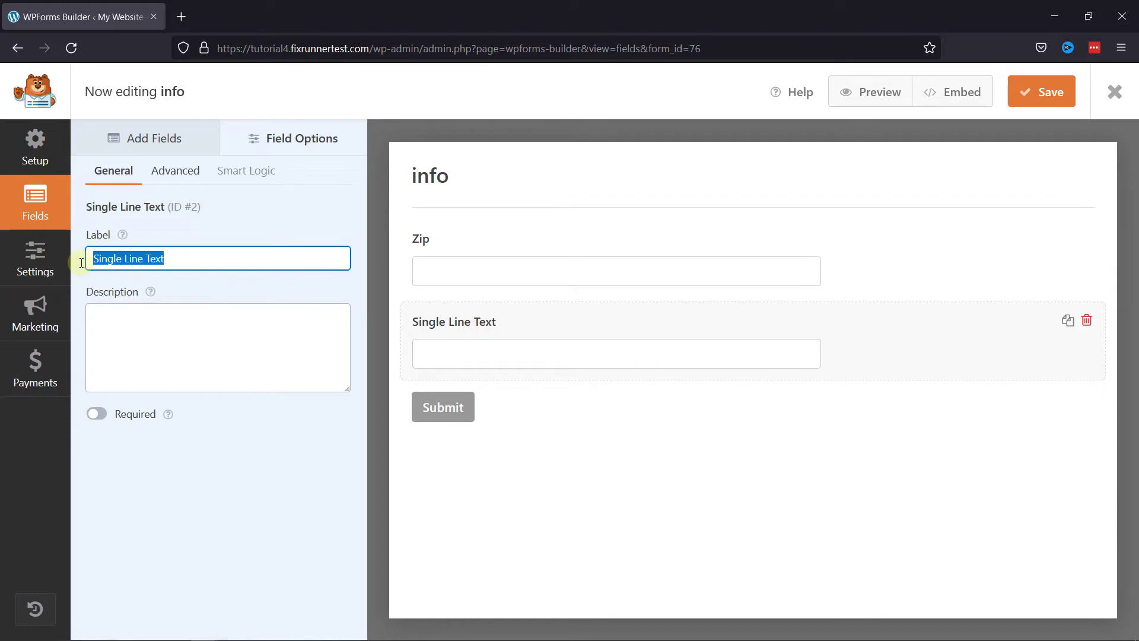
{"action": "type", "text": "P"}
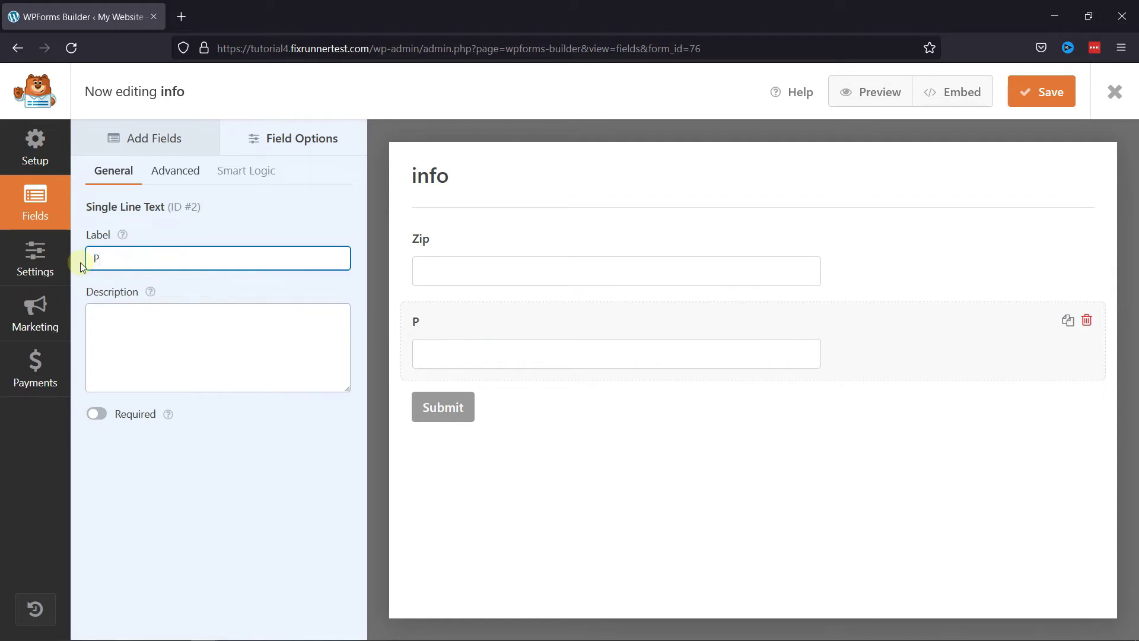
{"action": "type", "text": "hone Number"}
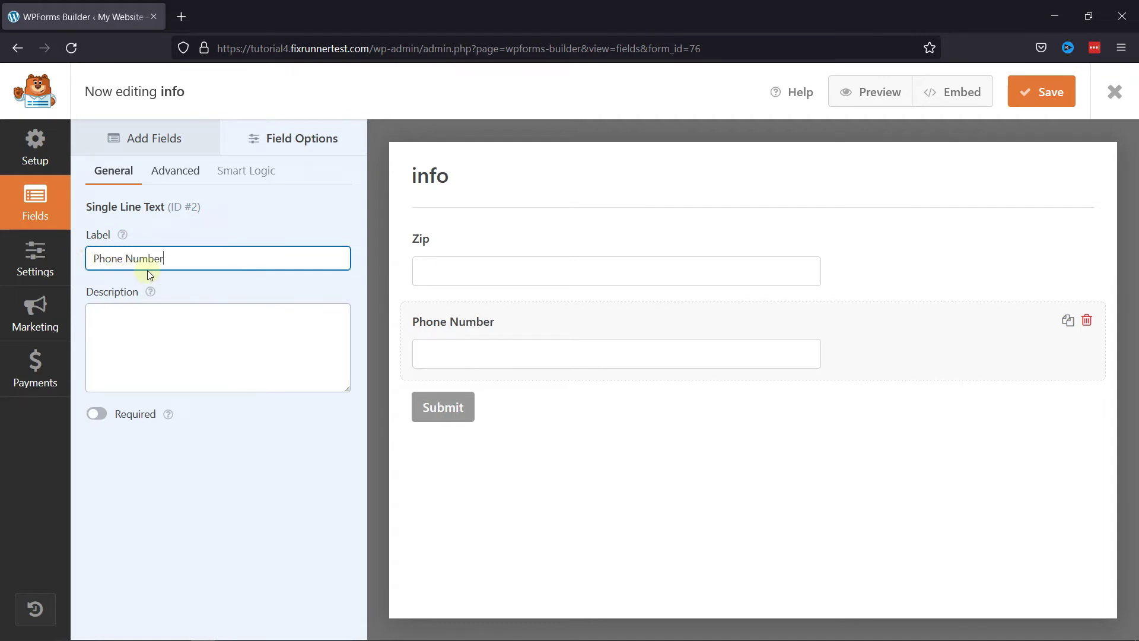
Give the Phone Number field the input mask +1 (999) - 999 - 9999.
{"action": "left_click", "coordinate": [182, 179]}
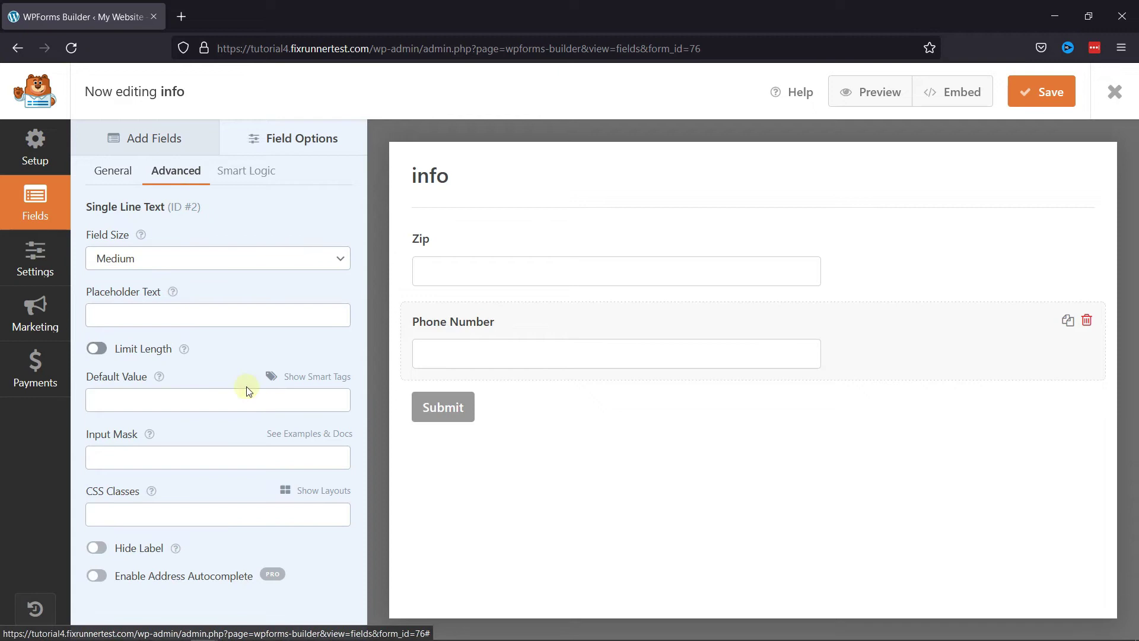
{"action": "left_click", "coordinate": [190, 462]}
{"action": "type", "text": "+1"}
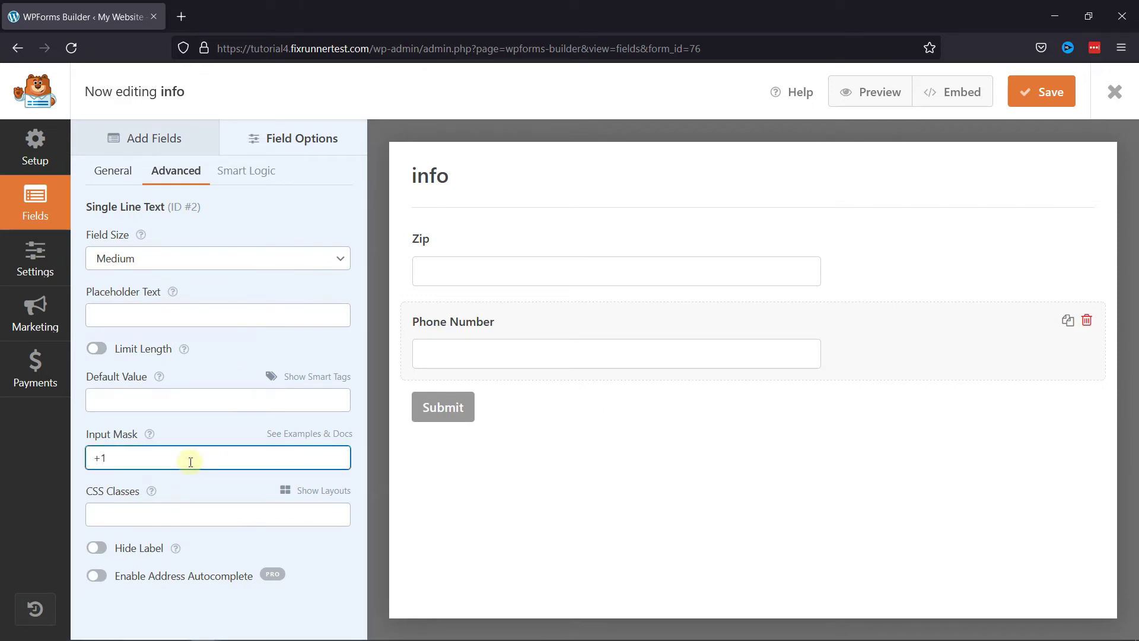
{"action": "type", "text": " (999) - ("}
{"action": "key", "text": "BackSpace"}
{"action": "type", "text": "999"}
{"action": "type", "text": "- 9999"}
{"action": "left_click", "coordinate": [468, 486]}
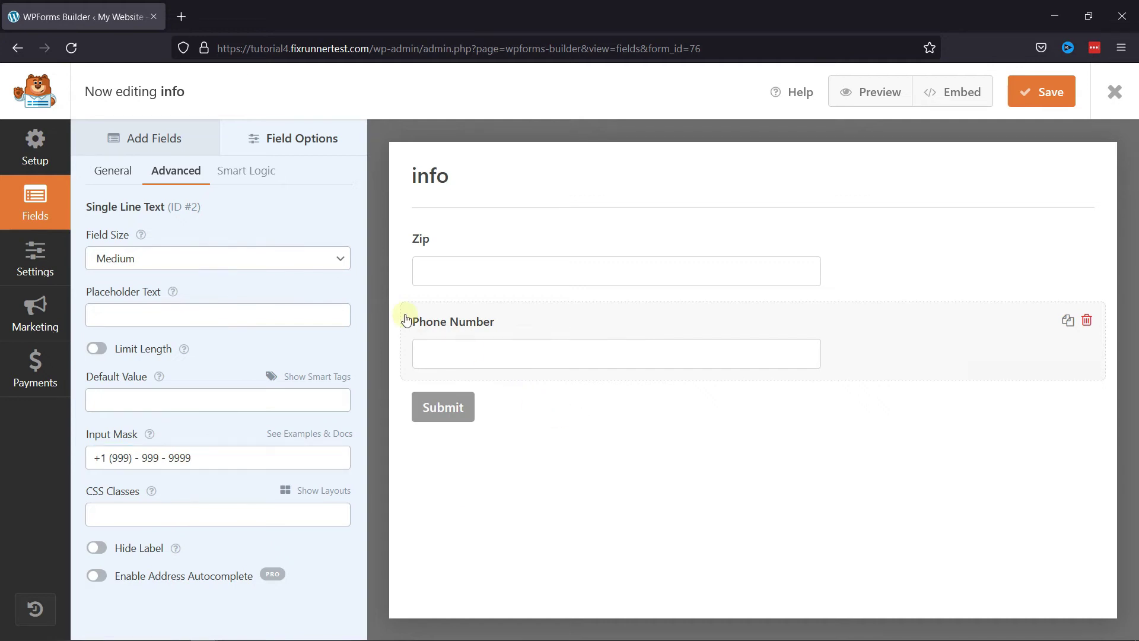
Insert a Single Line Text field above Phone Number and label it 'Email'.
{"action": "left_click", "coordinate": [116, 177]}
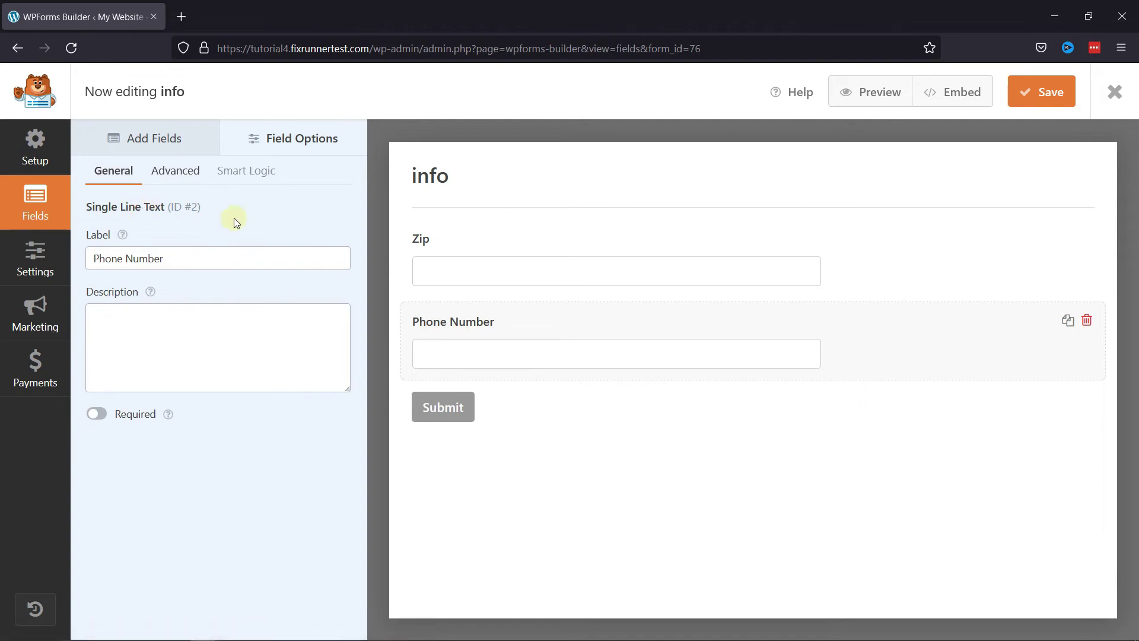
{"action": "left_click", "coordinate": [147, 149]}
{"action": "left_click_drag", "start_coordinate": [173, 213], "coordinate": [633, 515]}
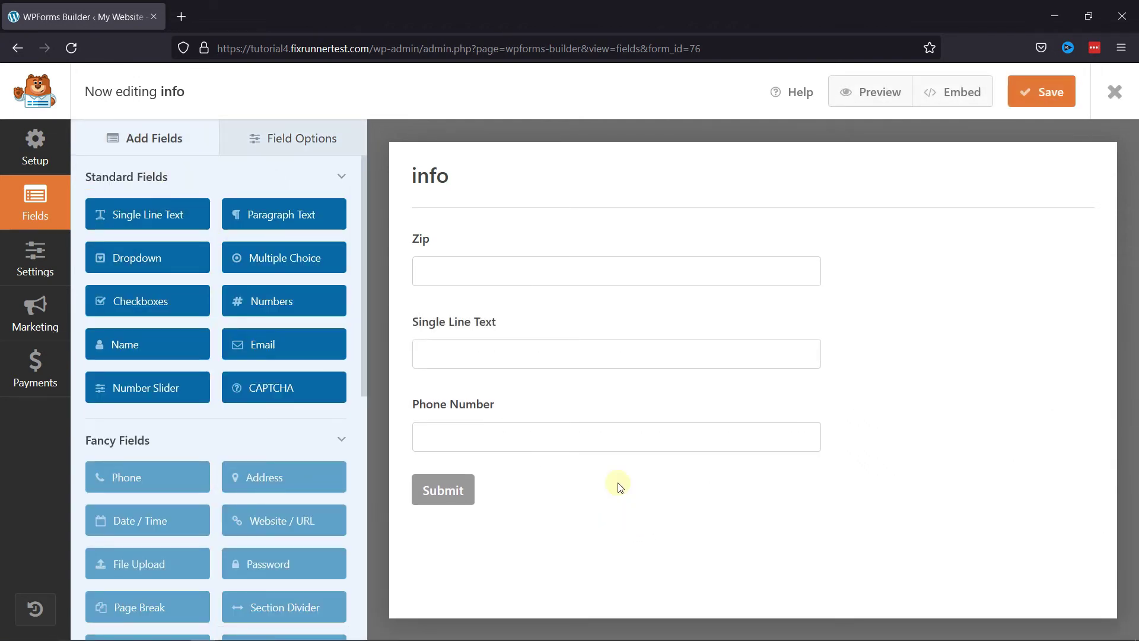
{"action": "left_click", "coordinate": [473, 320]}
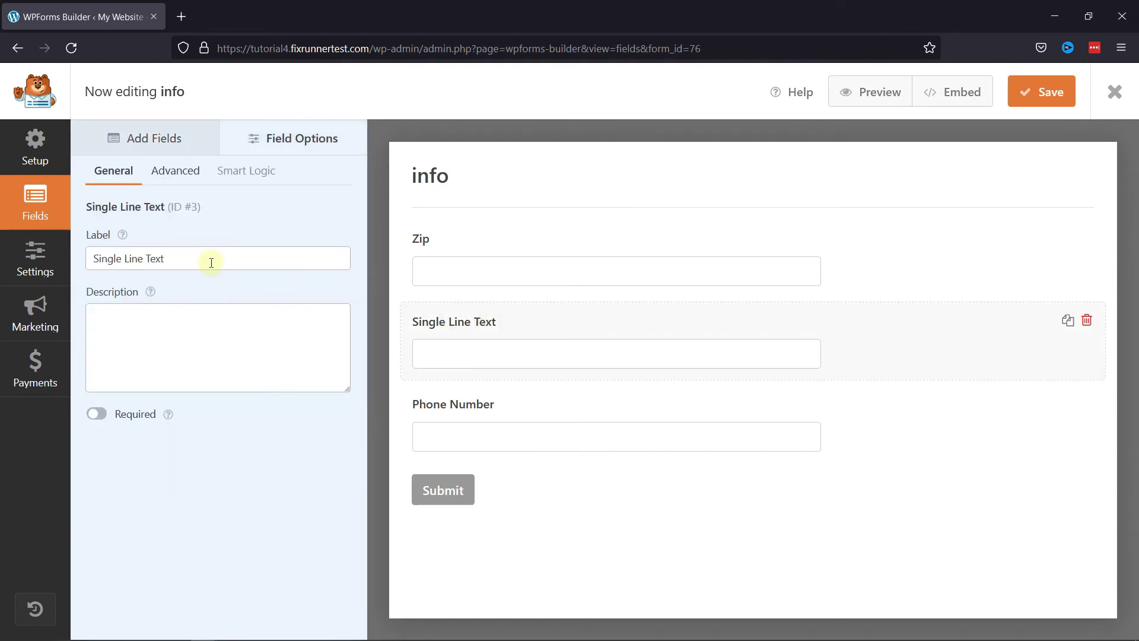
{"action": "left_click_drag", "start_coordinate": [211, 262], "coordinate": [89, 255]}
{"action": "type", "text": "Email"}
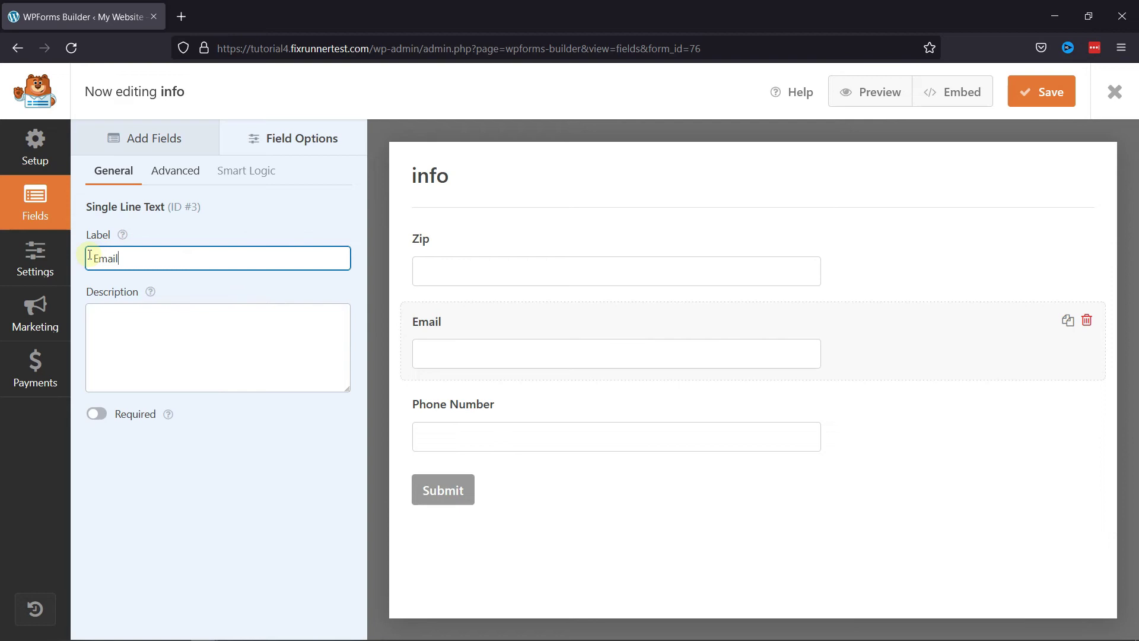
{"action": "left_click", "coordinate": [186, 185]}
{"action": "left_click", "coordinate": [190, 459]}
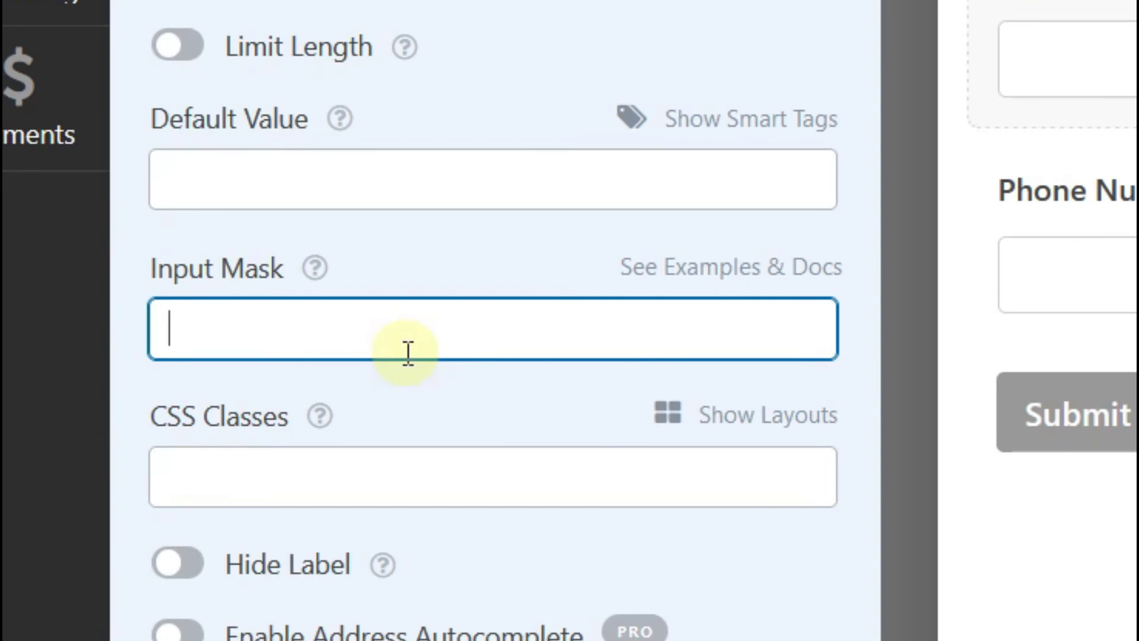
{"action": "type", "text": "_@_"}
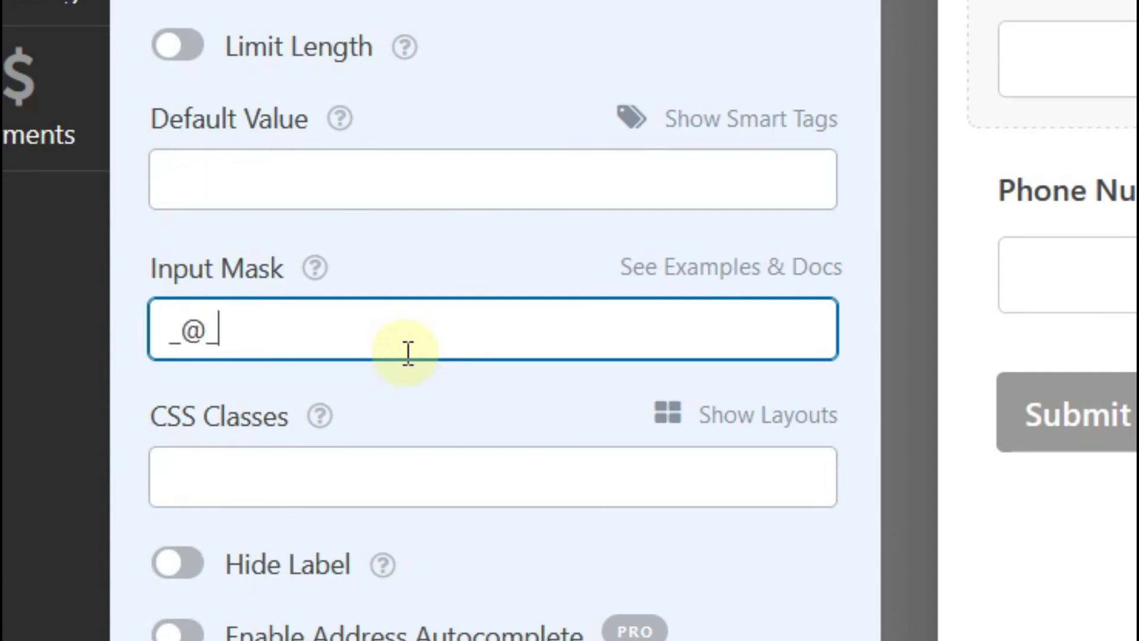
{"action": "type", "text": "._"}
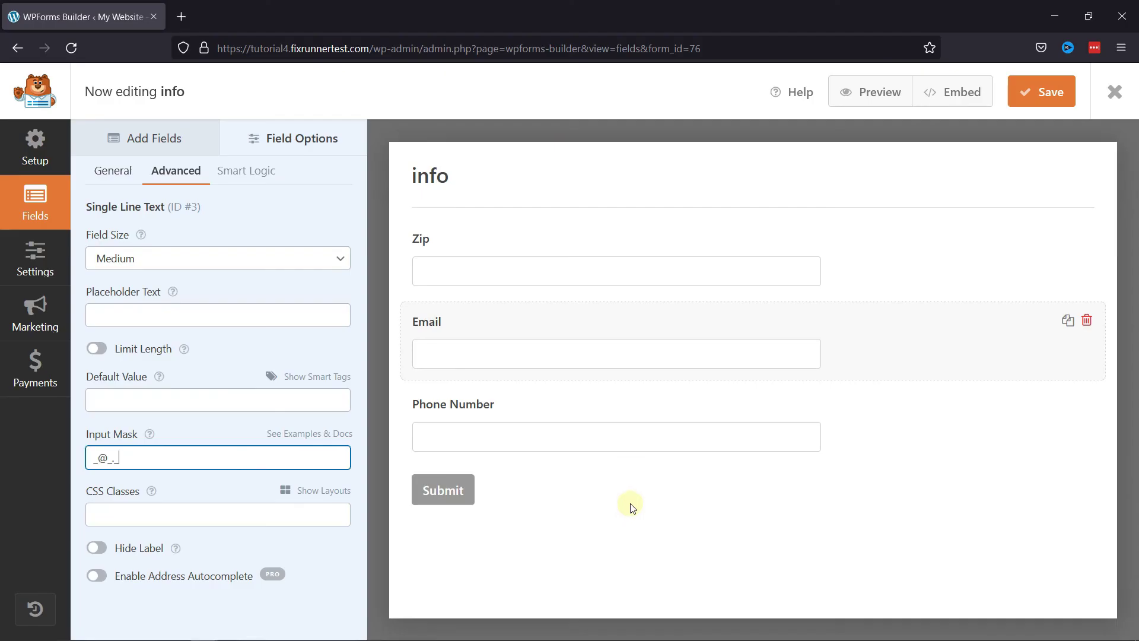
{"action": "left_click", "coordinate": [632, 507]}
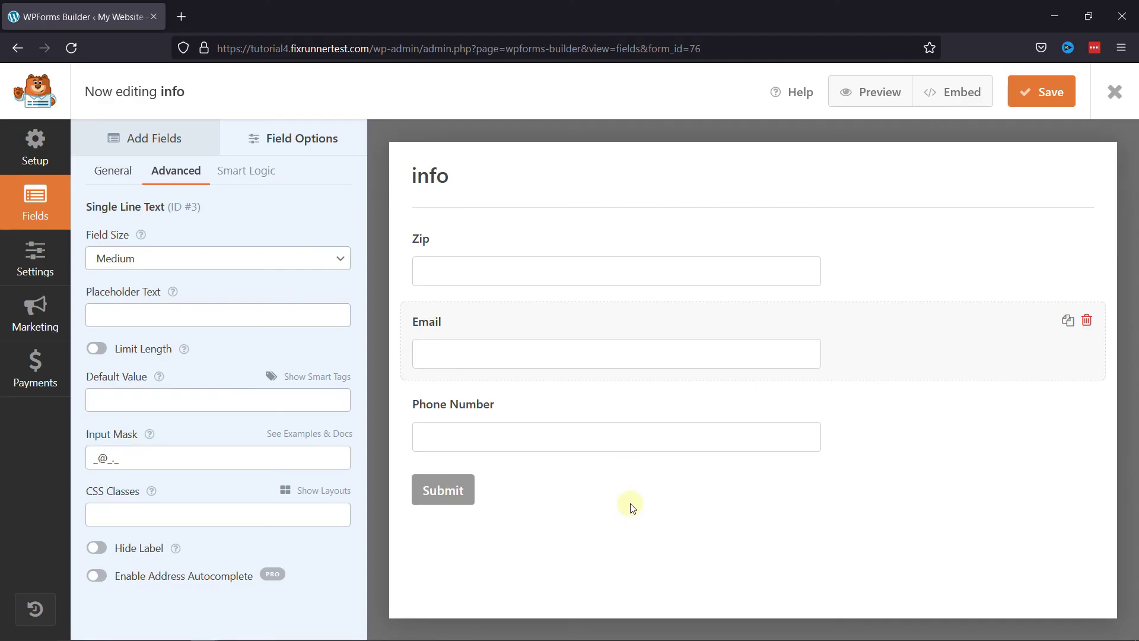
Save the info form and open its live preview.
{"action": "left_click", "coordinate": [1070, 92]}
{"action": "left_click", "coordinate": [881, 92]}
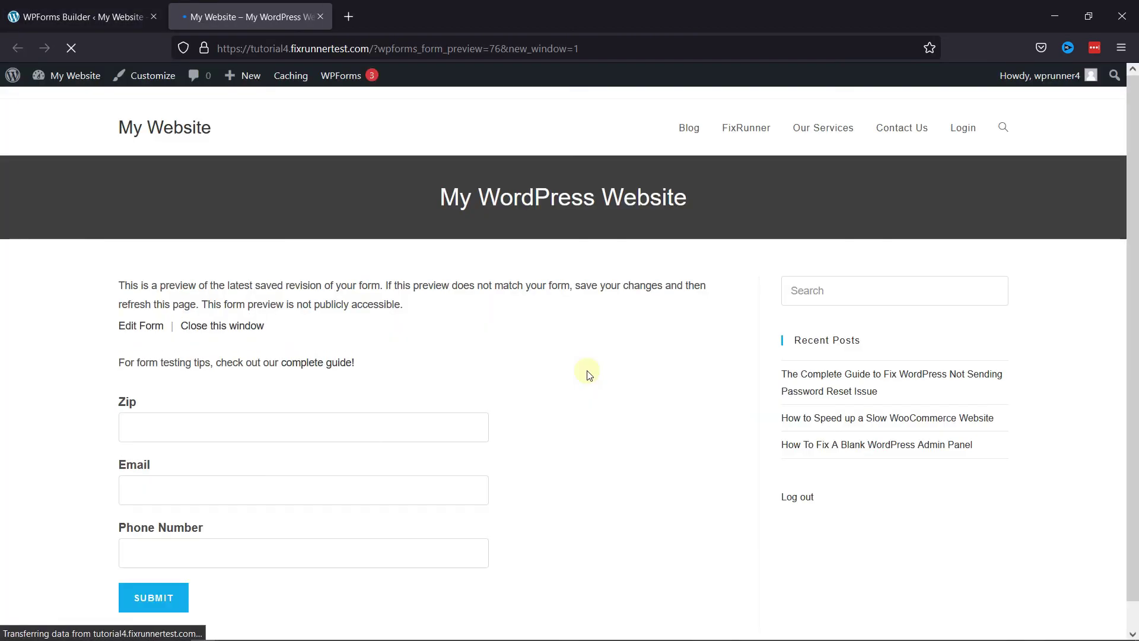
{"action": "scroll", "coordinate": [589, 374], "scroll_direction": "down", "scroll_amount": 1}
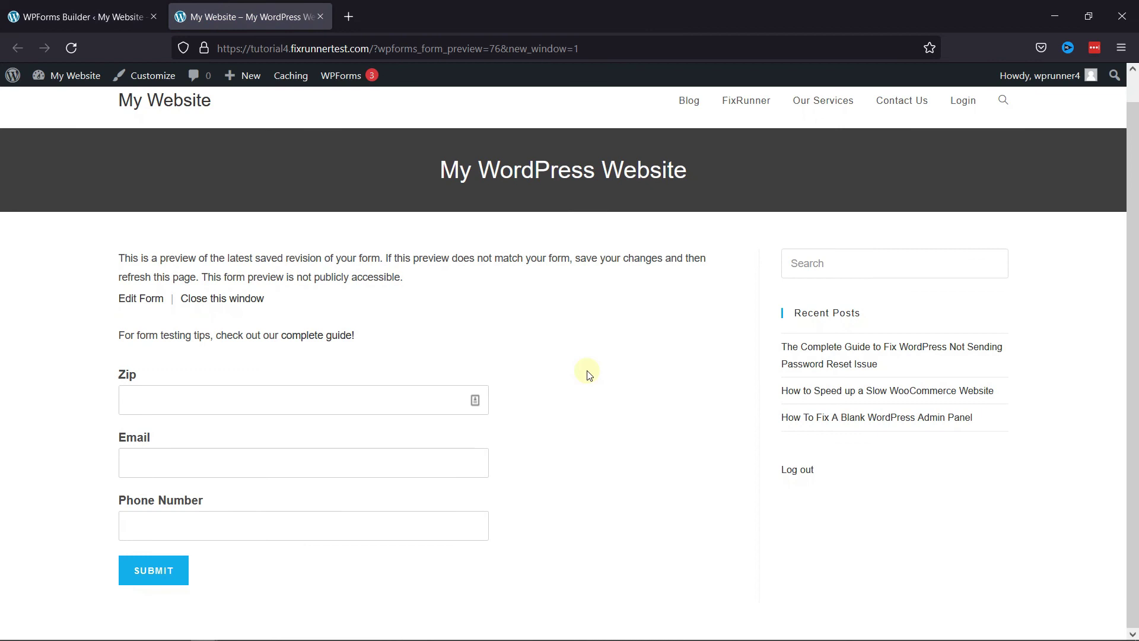
Test the preview by entering 1234 in Zip and digits in the masked Phone Number field.
{"action": "left_click", "coordinate": [245, 397]}
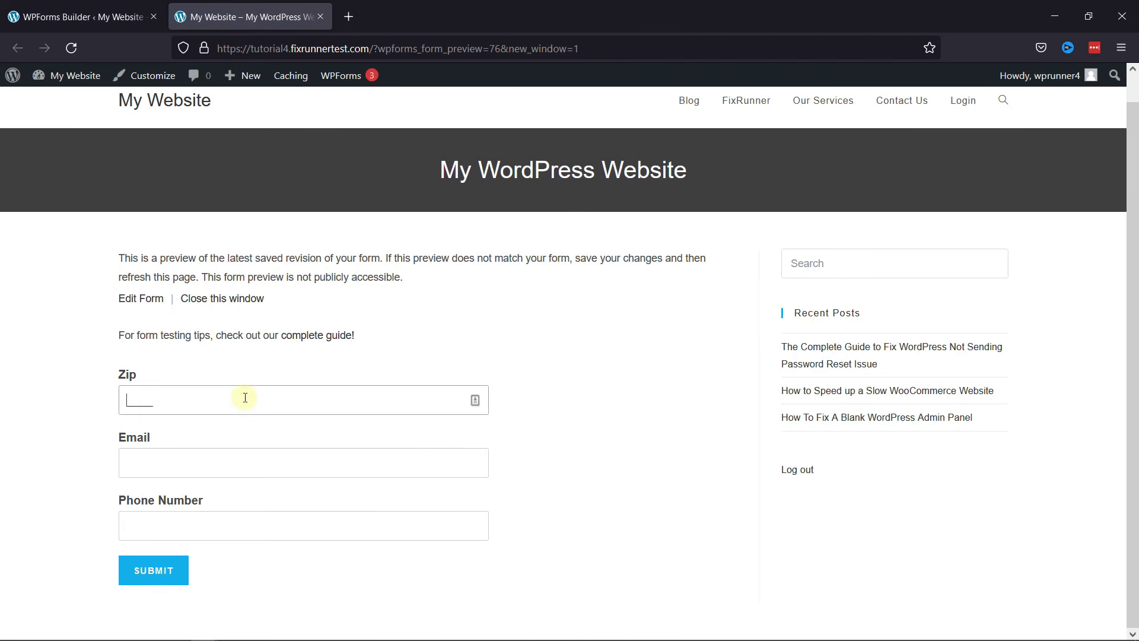
{"action": "type", "text": "1234"}
{"action": "left_click", "coordinate": [238, 458]}
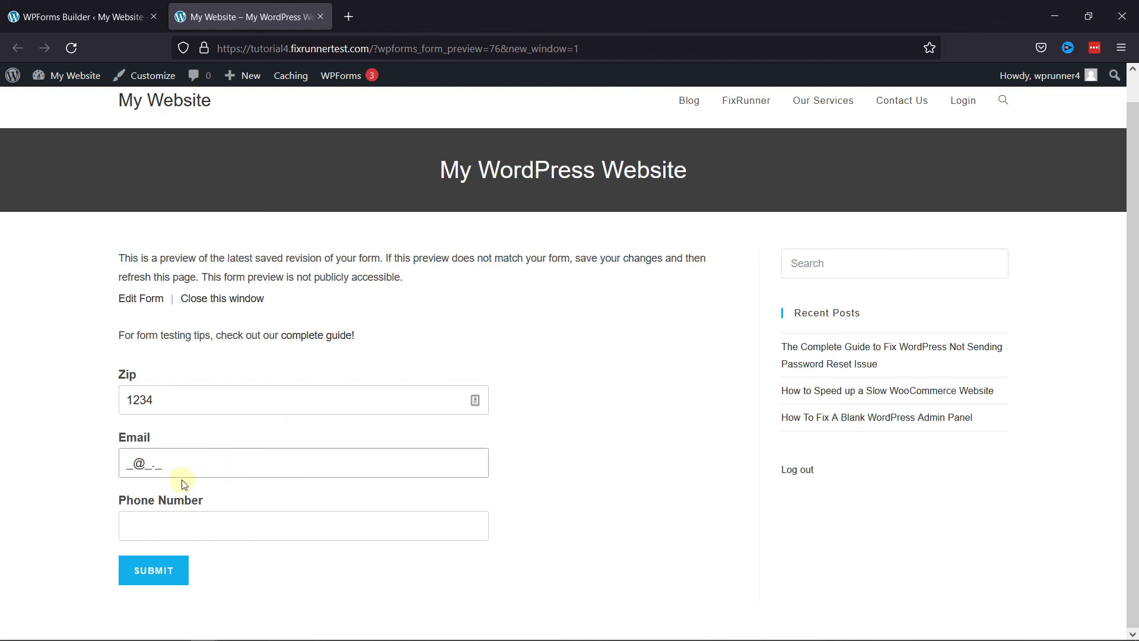
{"action": "left_click", "coordinate": [255, 527]}
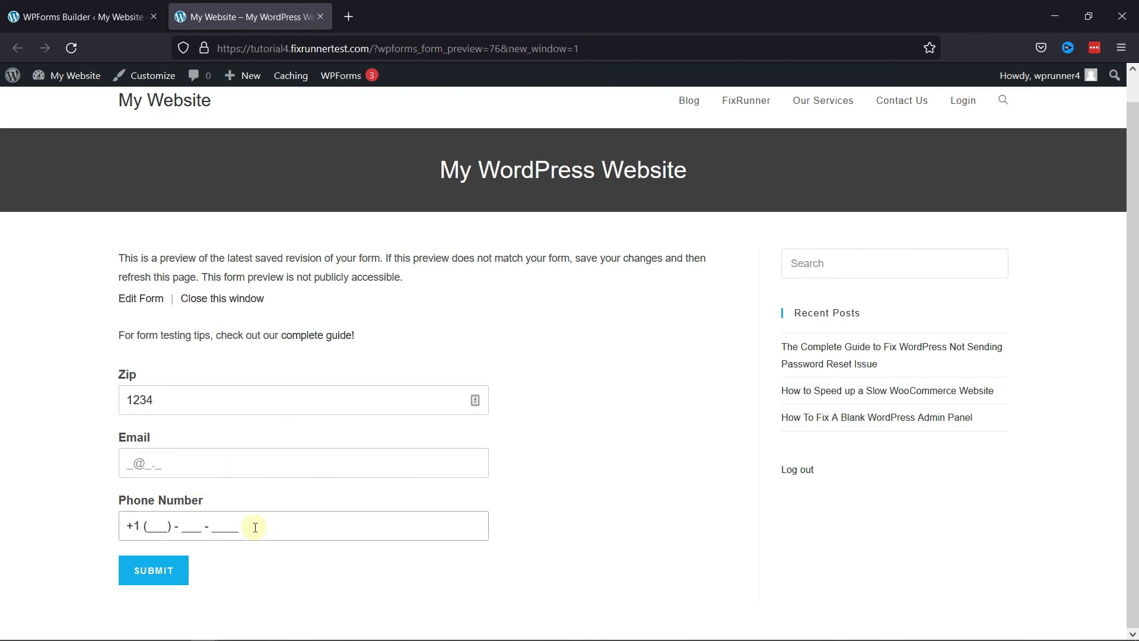
{"action": "type", "text": "123) - 456 - 789"}
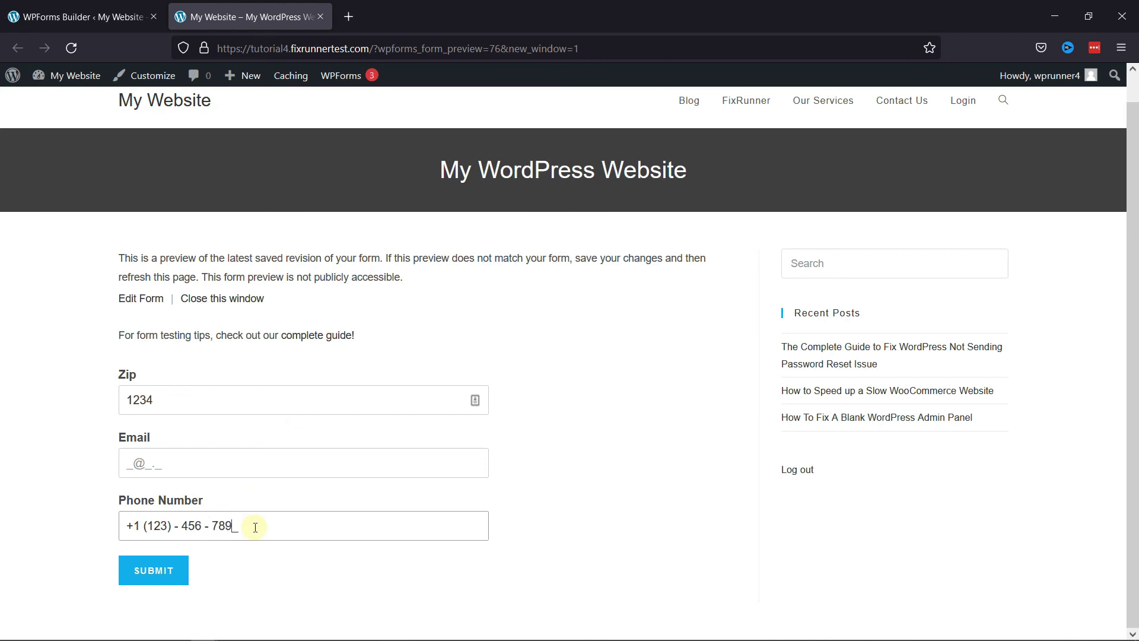